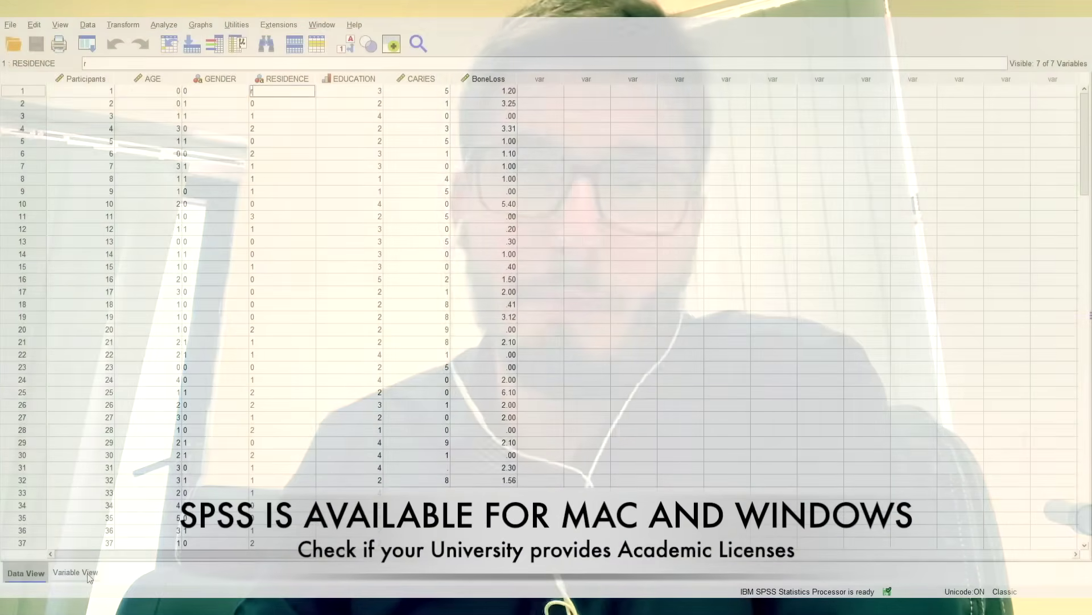
In Variable View, confirm AGE is Scale, GENDER Nominal, EDUCATION Ordinal, and check RESIDENCE and GENDER types.
click(89, 576)
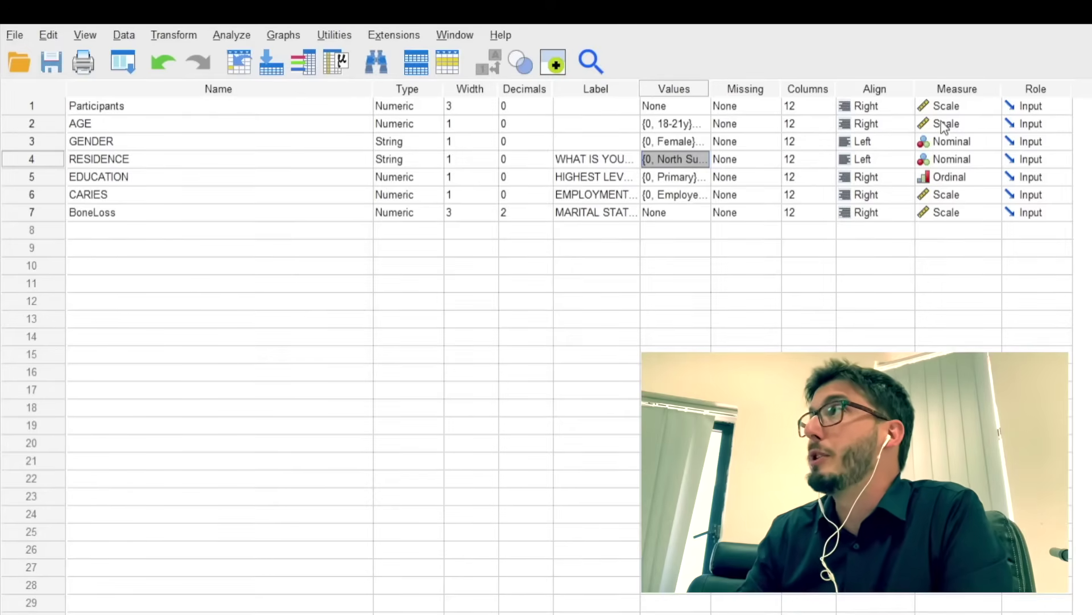
click(956, 130)
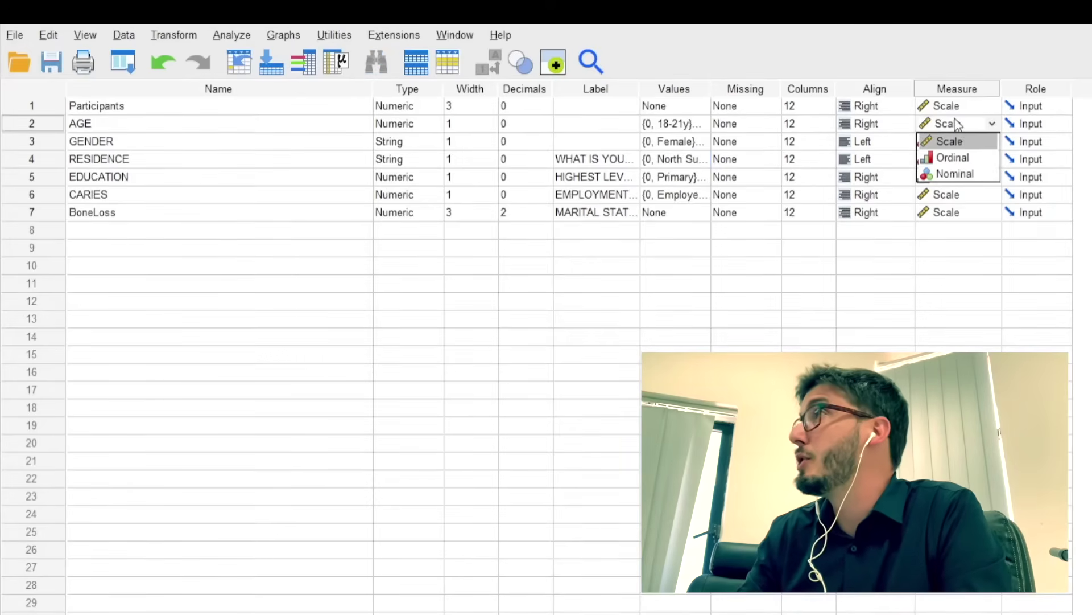
click(957, 132)
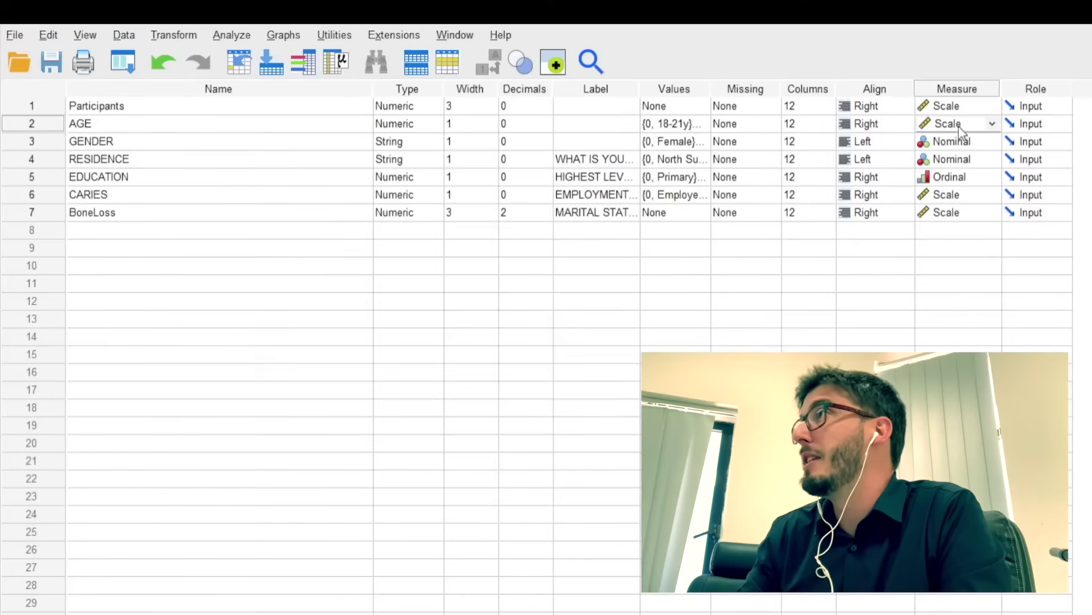
click(971, 142)
click(975, 146)
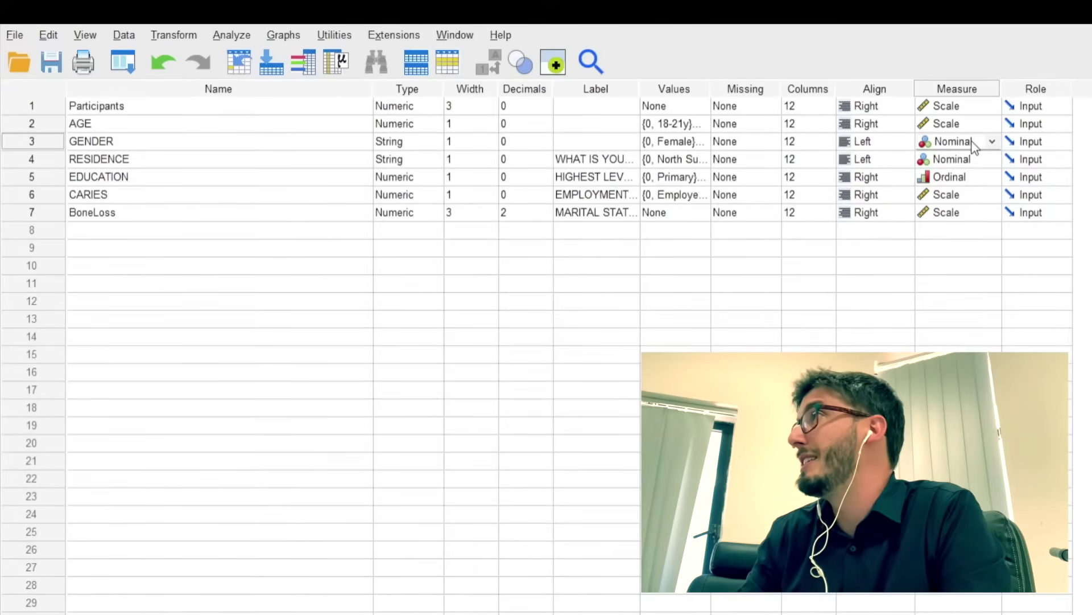
click(976, 176)
click(965, 177)
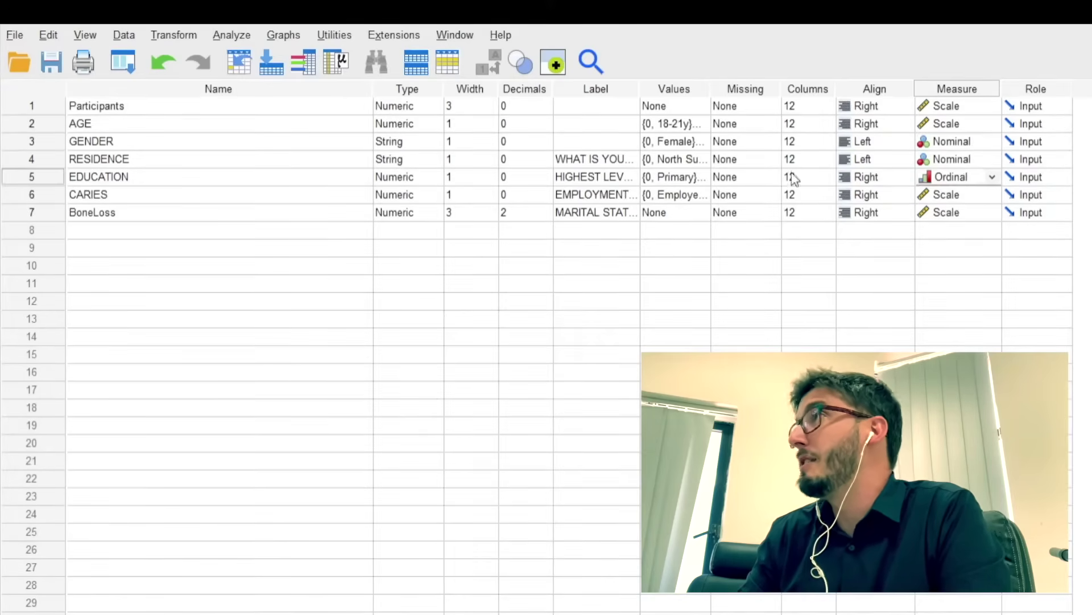
click(391, 162)
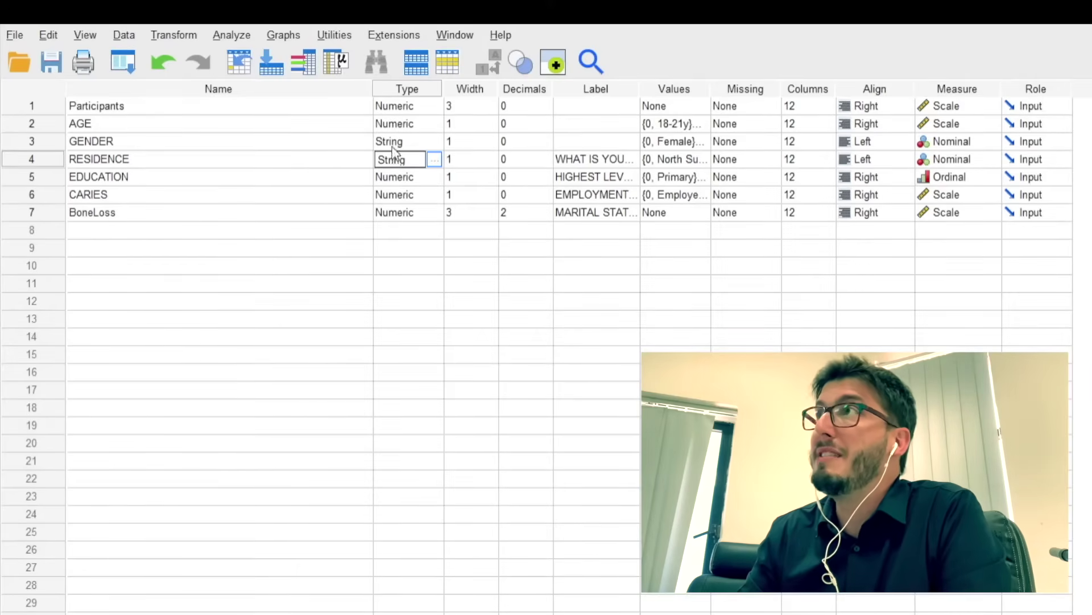
click(397, 142)
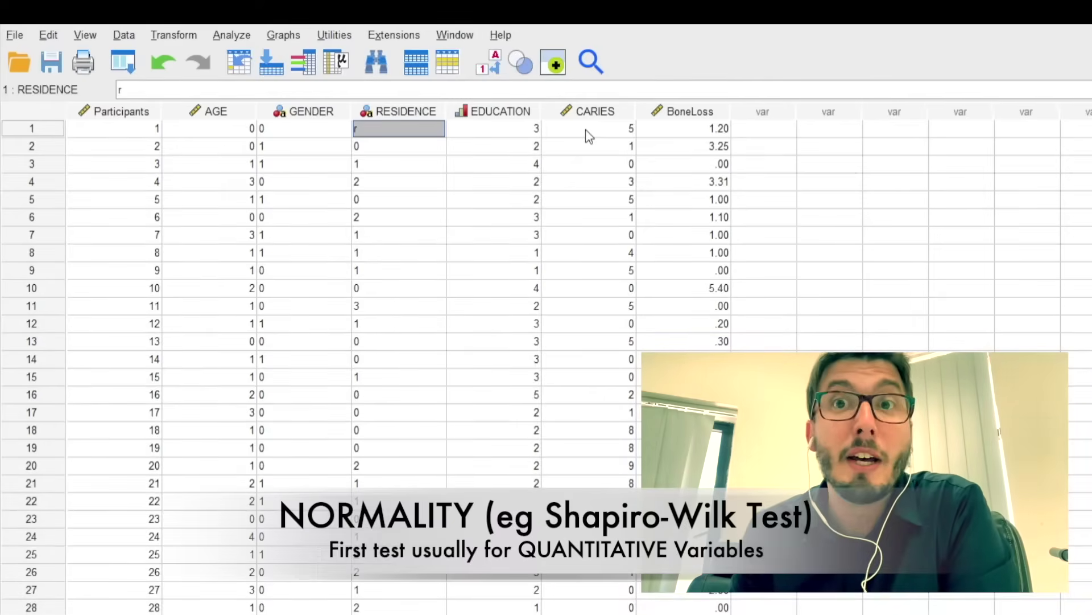
Replace the stray 'r' in RESIDENCE row 1 with 0.
click(589, 132)
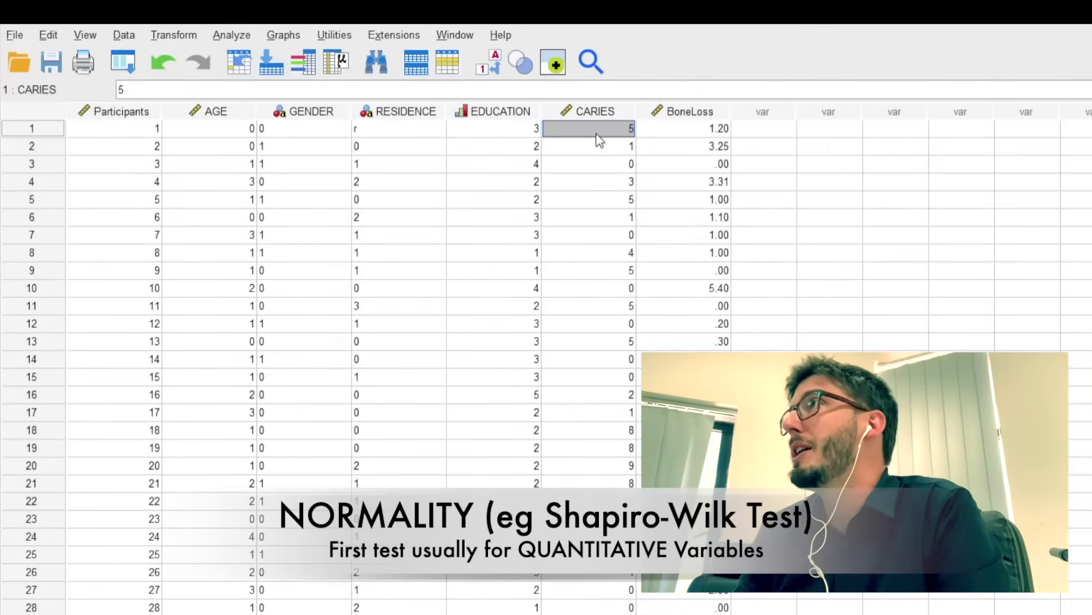
drag(396, 129, 395, 181)
click(380, 129)
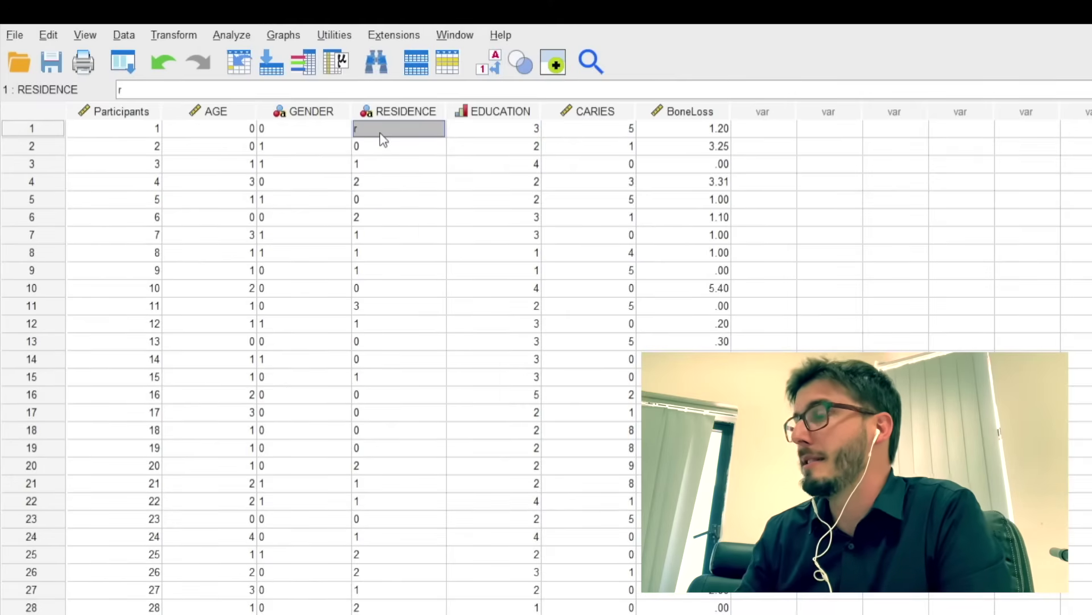
text(0)
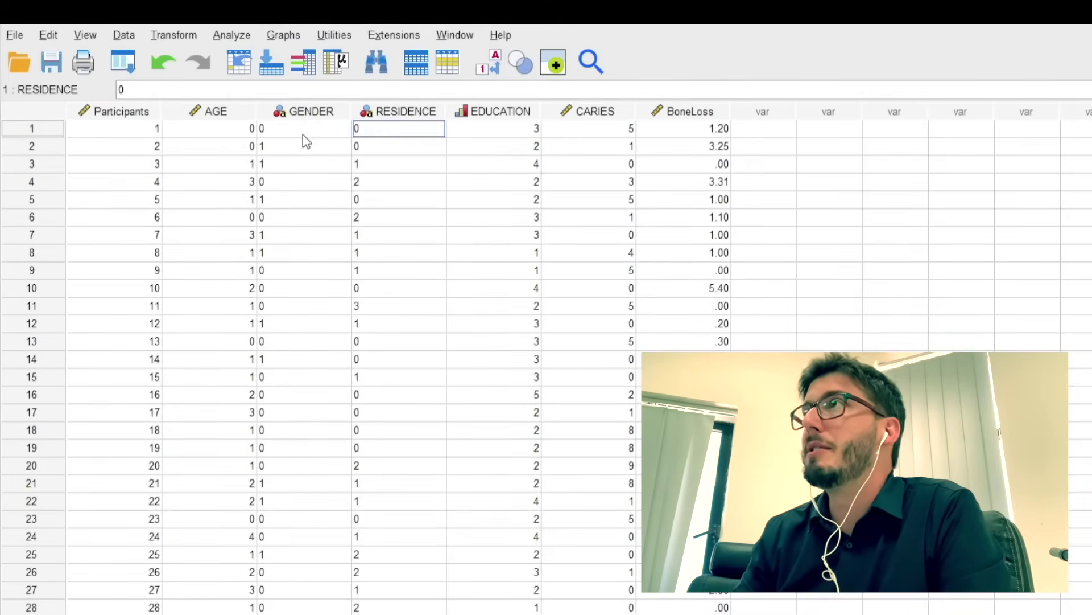
click(377, 163)
Select sample GENDER and RESIDENCE cells, then return to Variable View.
drag(307, 131, 343, 210)
drag(390, 129, 405, 252)
drag(313, 134, 327, 316)
click(398, 116)
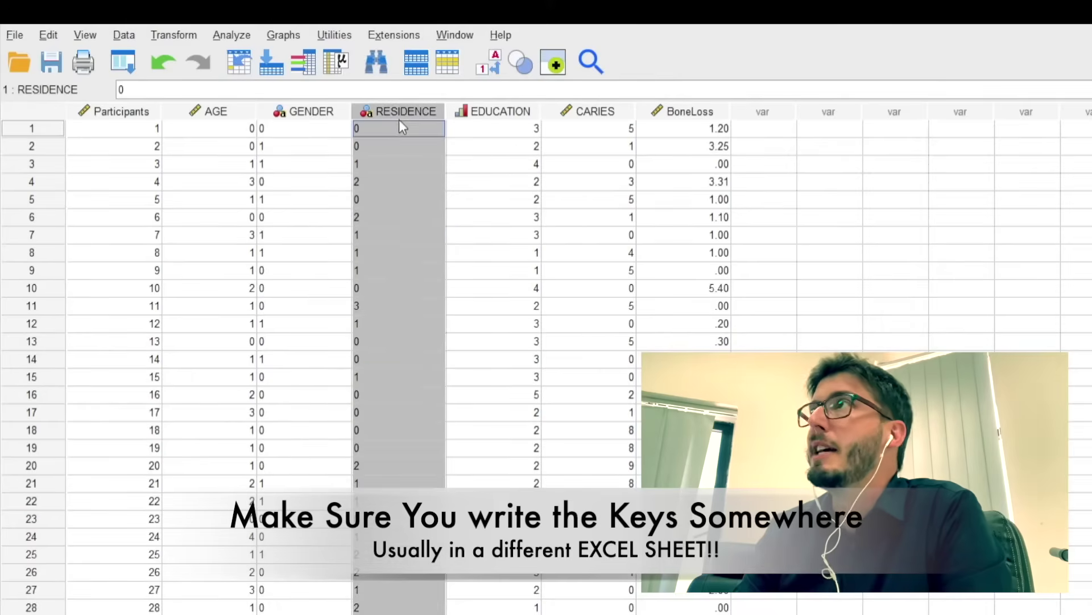
click(398, 145)
click(397, 131)
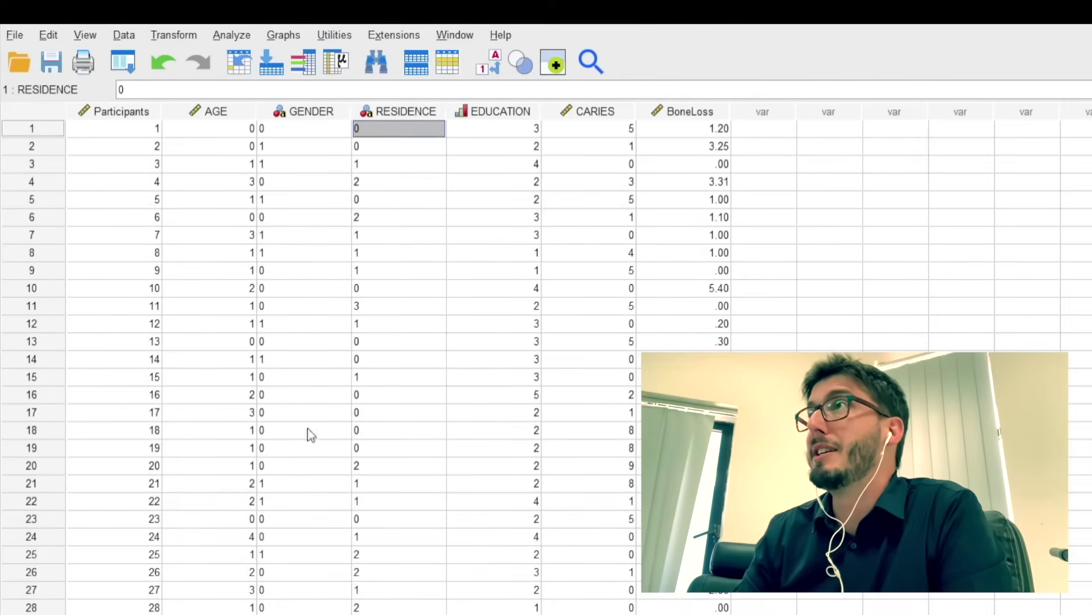
click(231, 612)
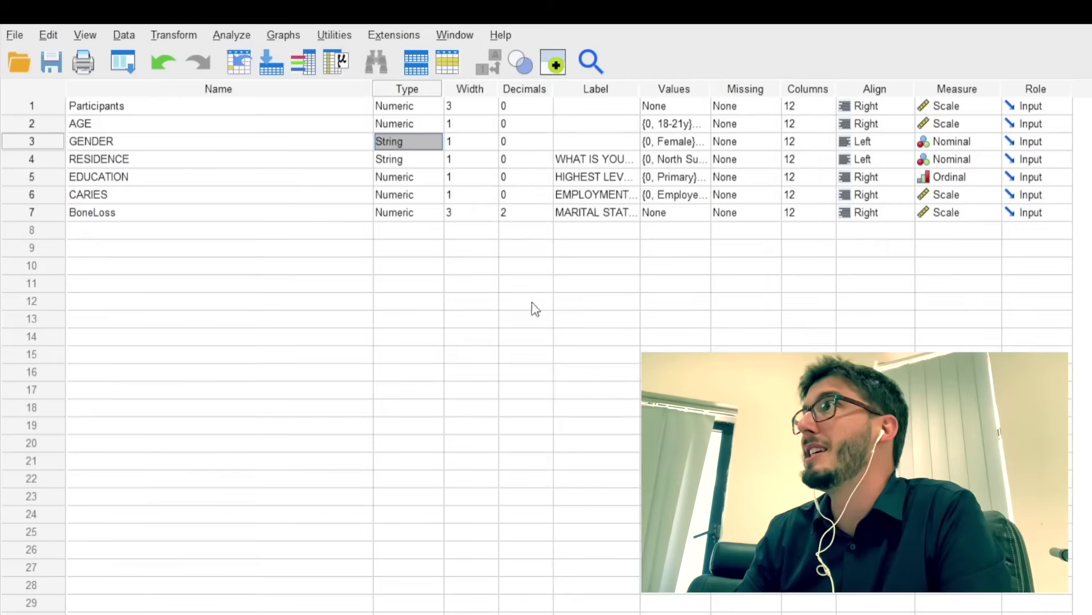
Review the AGE, GENDER and RESIDENCE value labels, then return to Data View with Ctrl+T.
click(683, 126)
click(699, 143)
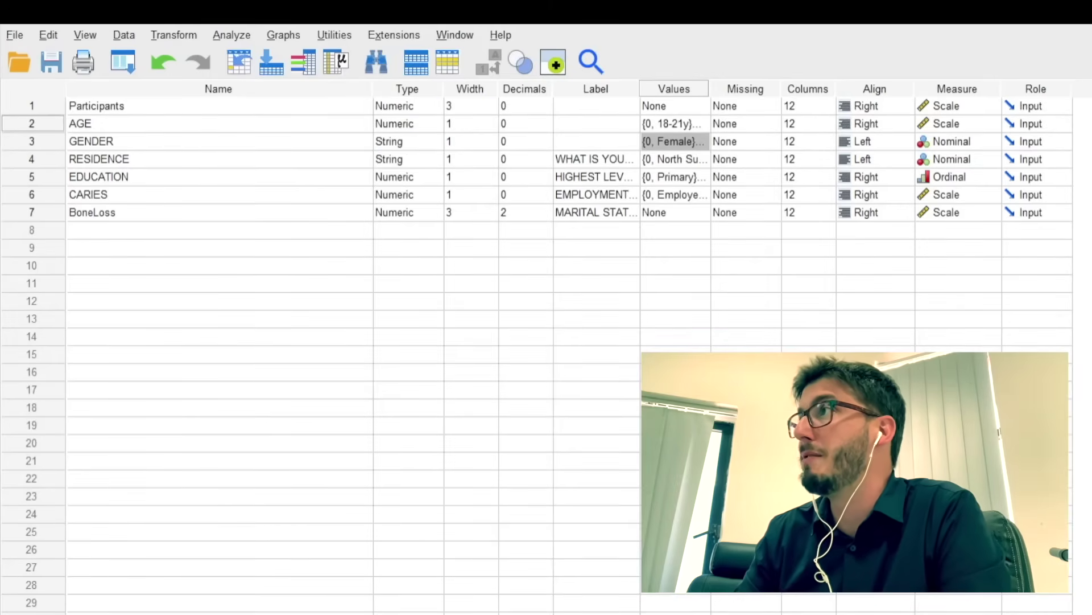
click(691, 161)
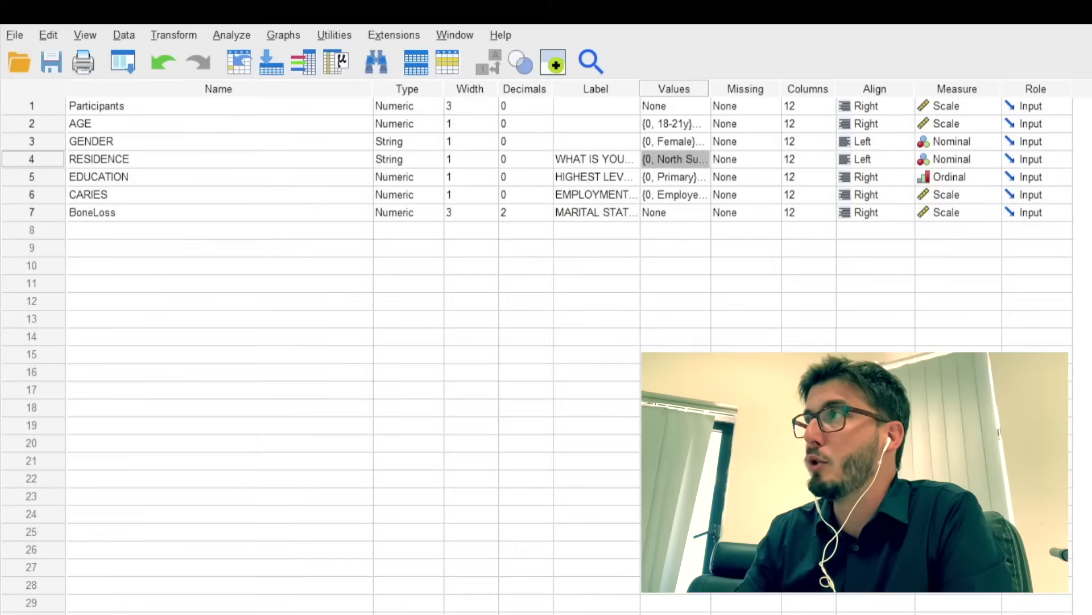
key(ctrl+t)
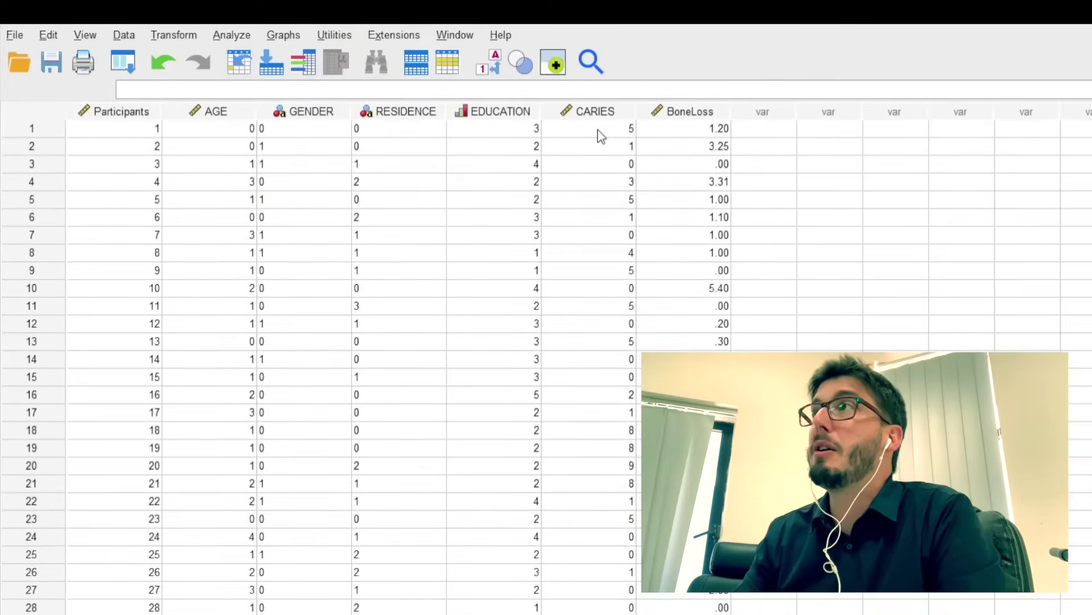
Select the CARIES column values and bring up the Analyze menu.
drag(576, 129, 603, 348)
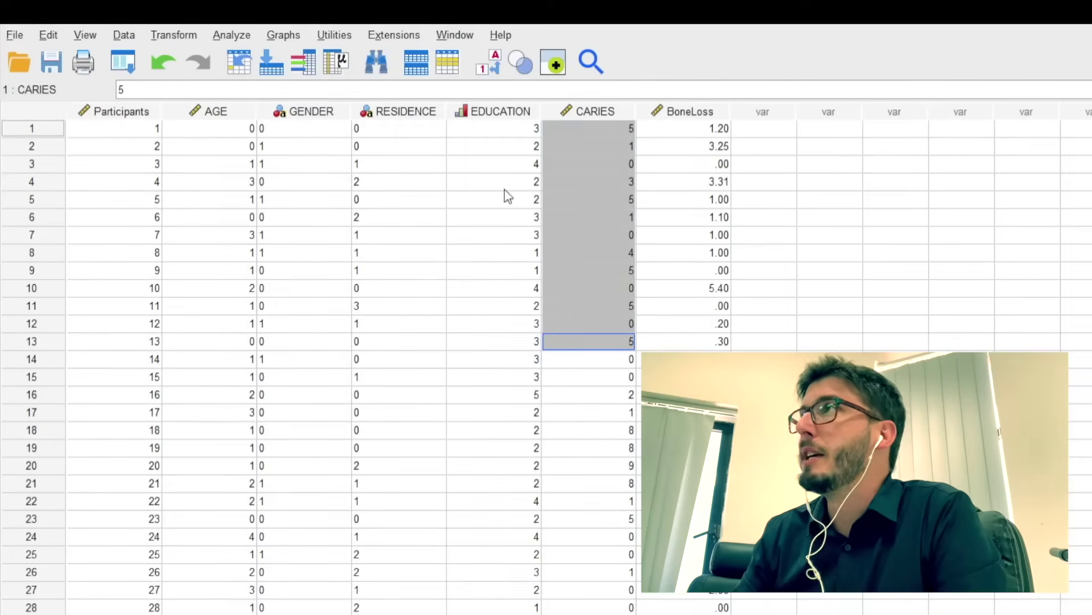
click(566, 164)
drag(575, 128, 594, 613)
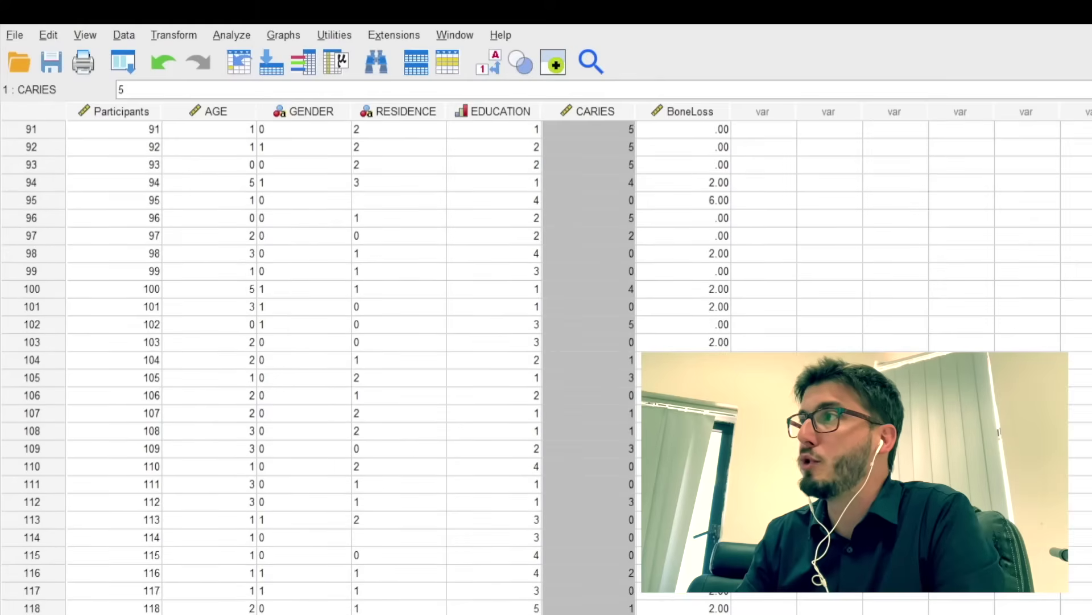
scroll(535, 586, up, 20)
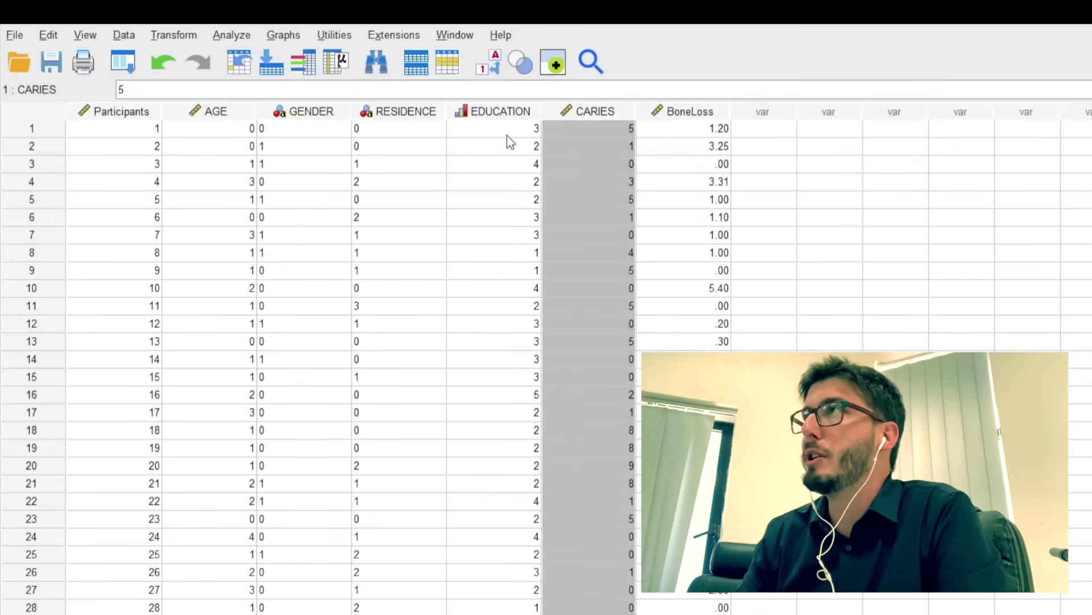
click(232, 35)
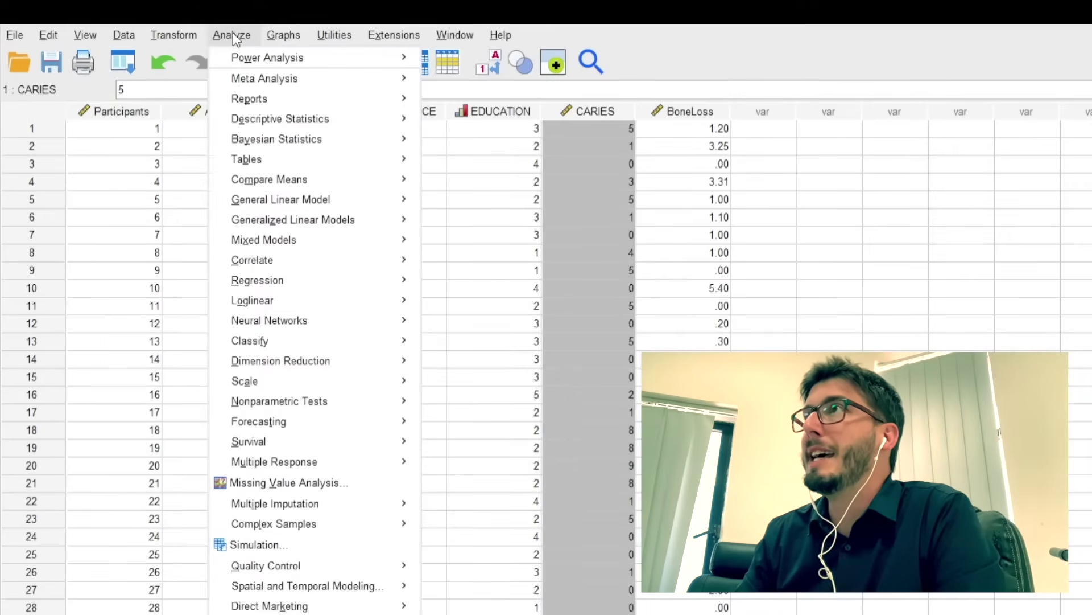
Start Analyze > Descriptive Statistics > Explore.
mouse_move(319, 127)
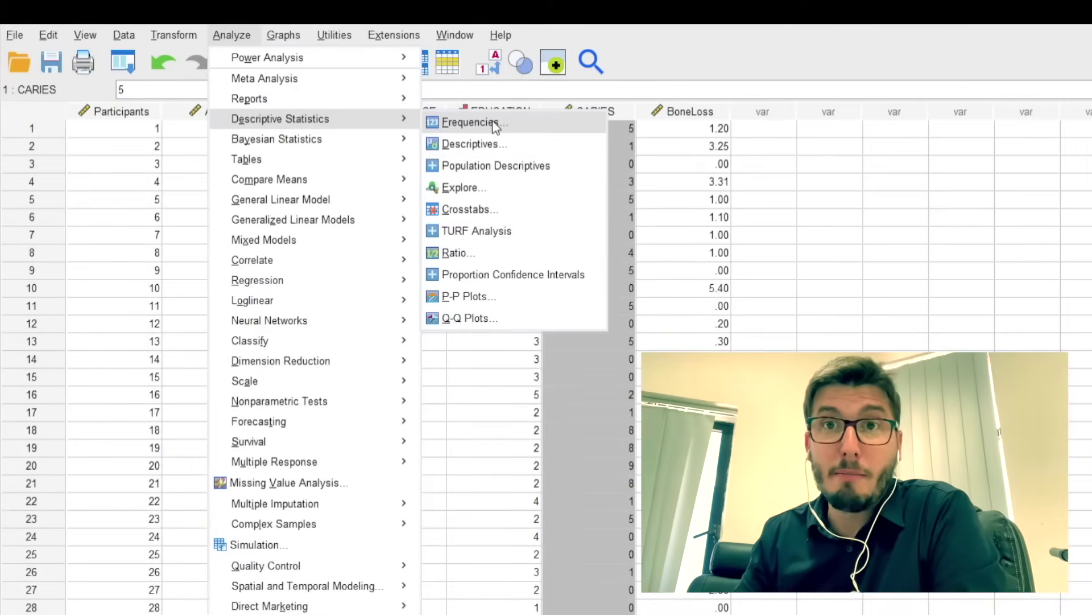
click(510, 193)
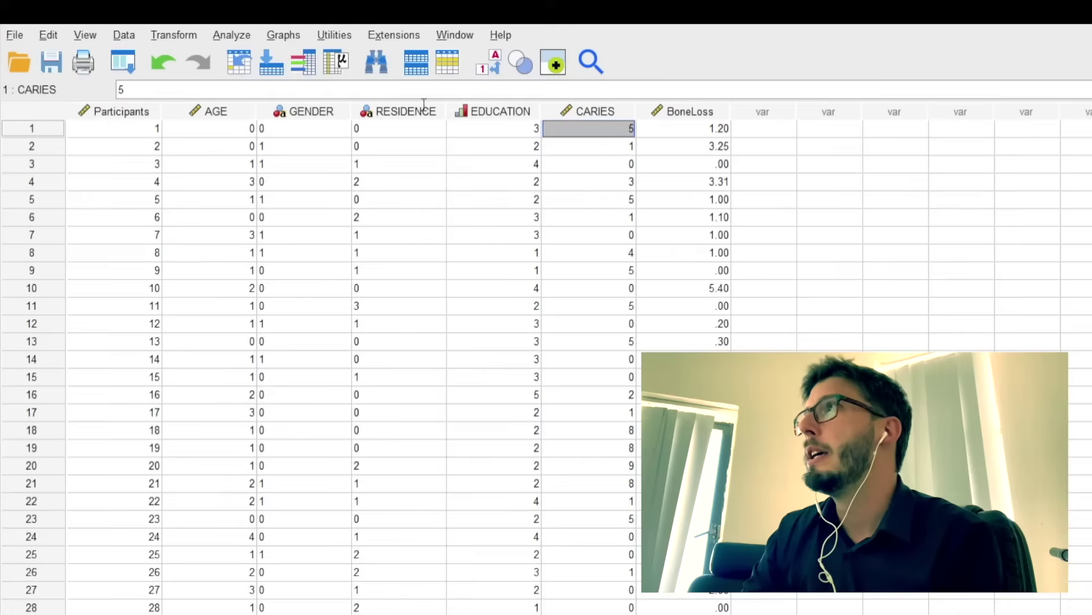
click(234, 36)
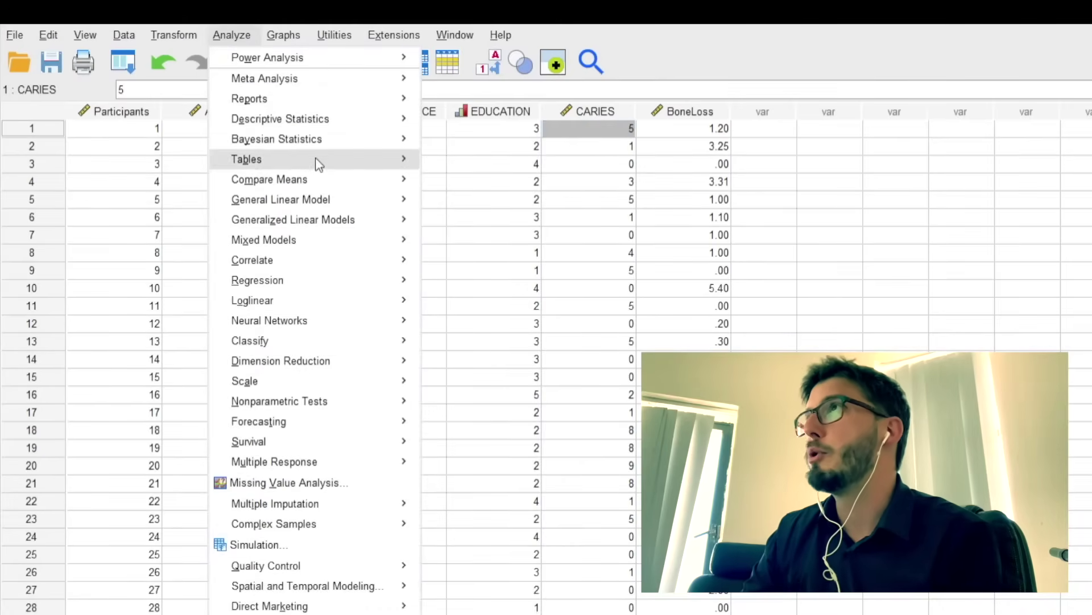
mouse_move(328, 182)
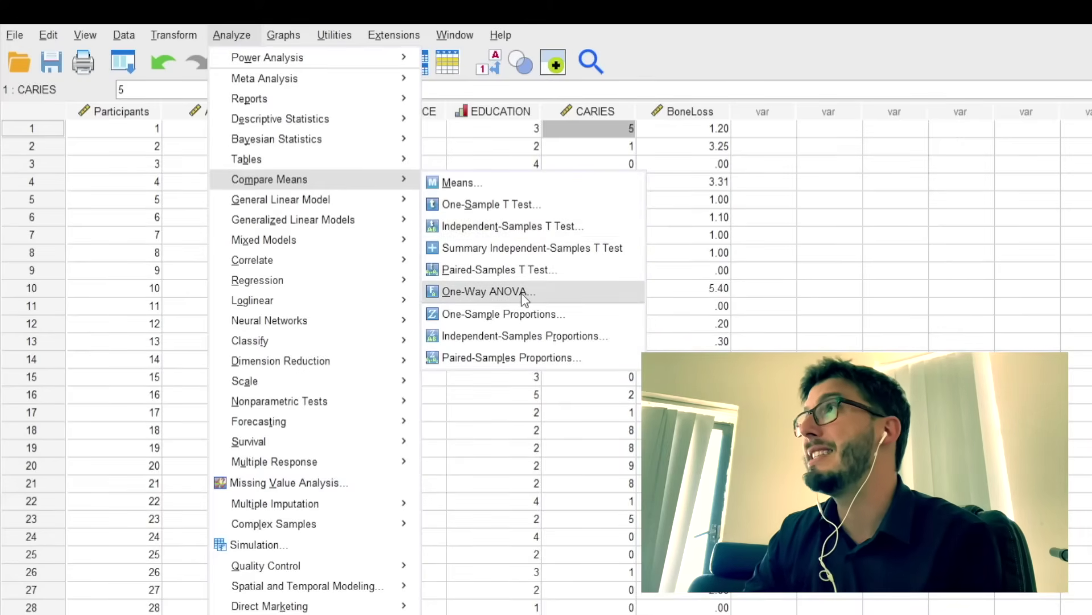
mouse_move(364, 405)
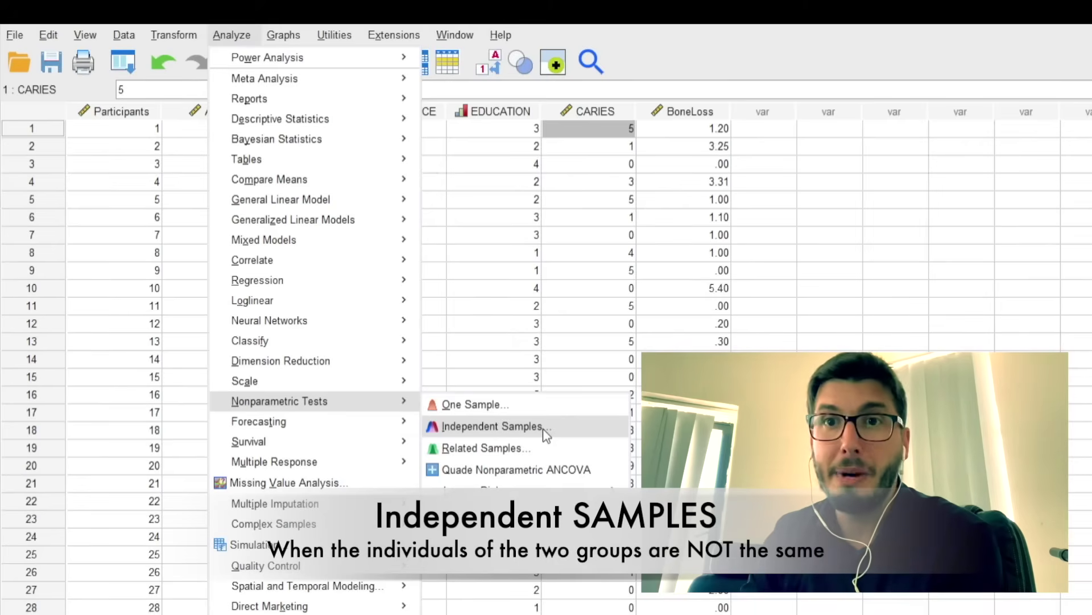
Start the Nonparametric Tests > Independent Samples procedure.
click(547, 435)
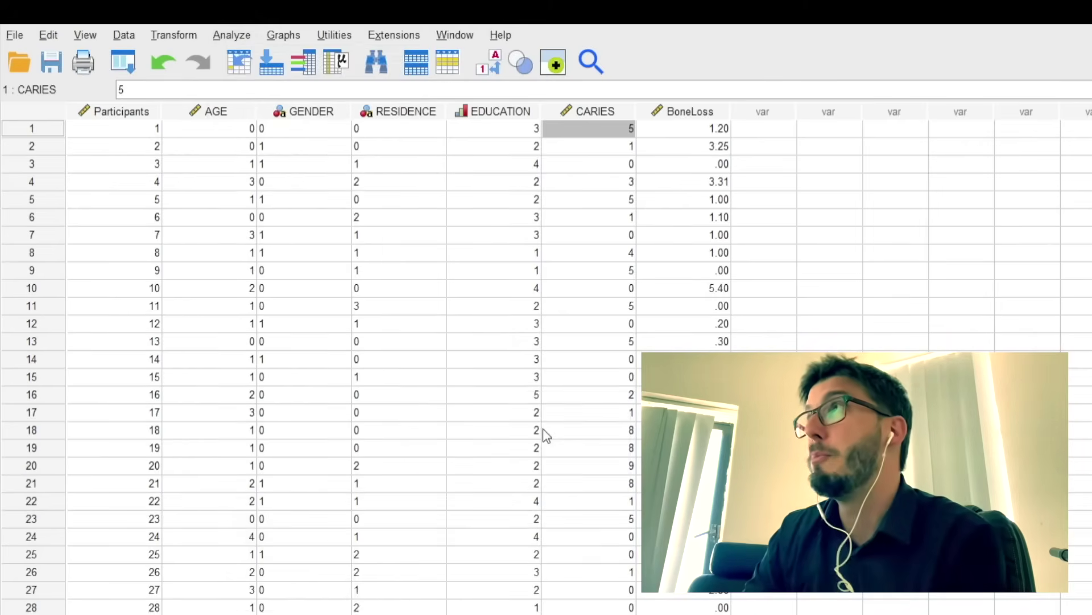